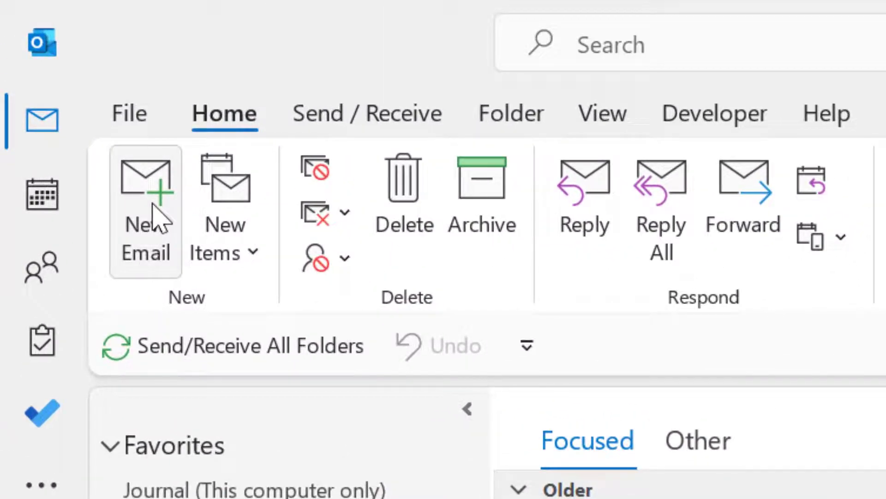
Step: Start a new blank email with the cursor in its body and show the Insert tab
click(145, 212)
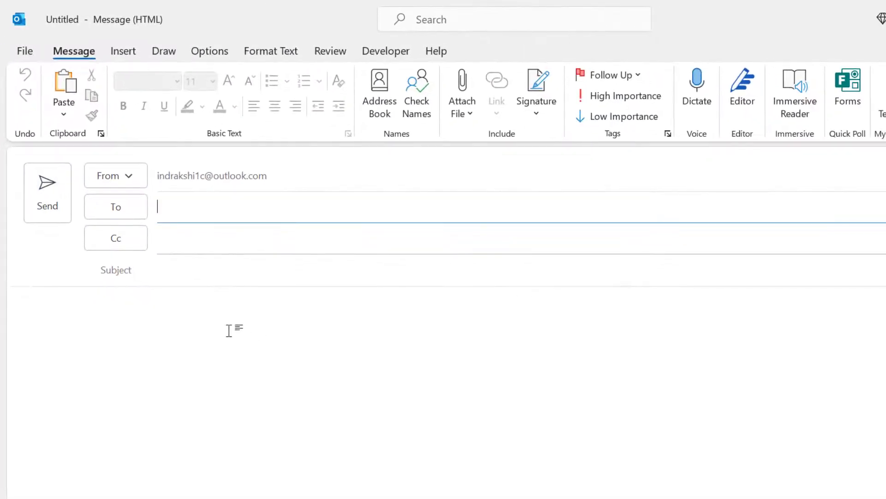
click(229, 330)
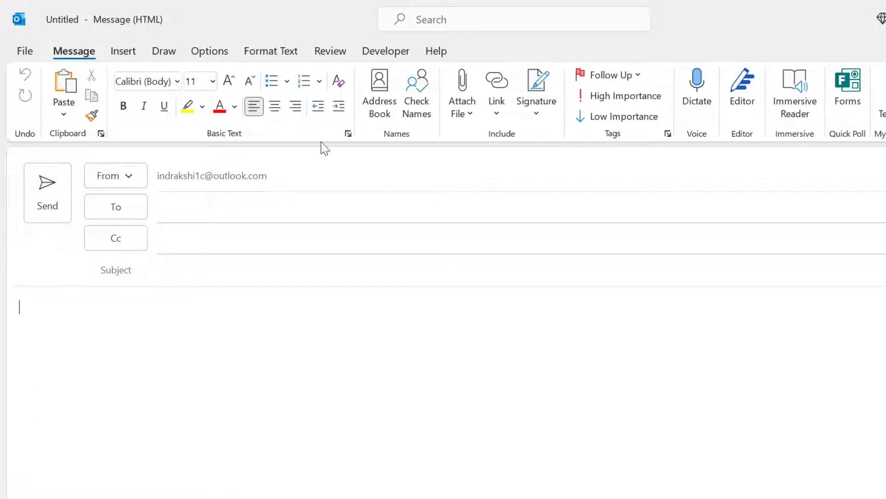
click(122, 51)
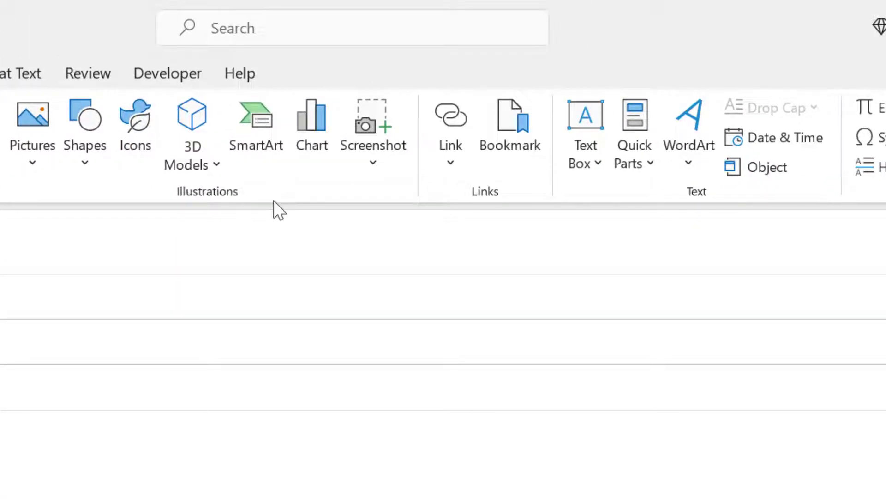
Step: Show the Screenshot gallery's Available Windows, including the Excel billing workbook
click(372, 135)
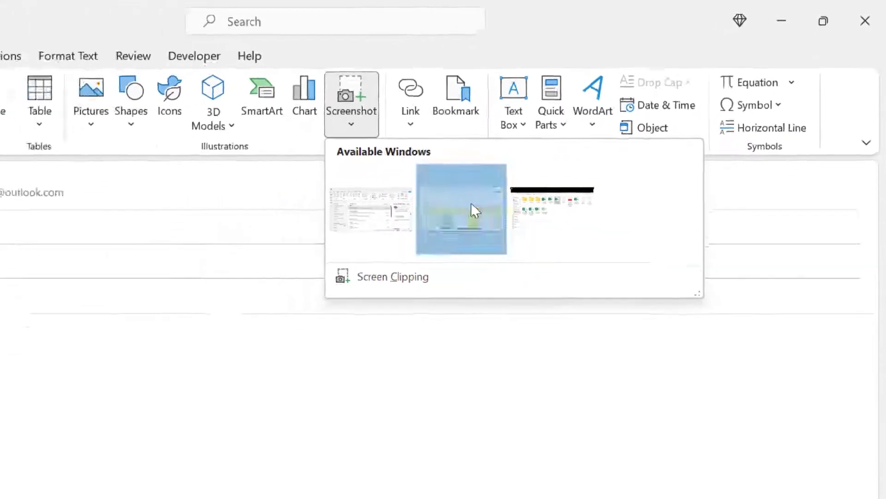
Step: Insert and shrink the Excel billing workbook screenshot, delete it, then reopen the Screenshot gallery
click(471, 204)
scroll(490, 357, down, 2)
scroll(490, 357, down, 3)
scroll(681, 383, up, 3)
scroll(681, 383, up, 3)
scroll(678, 377, up, 1)
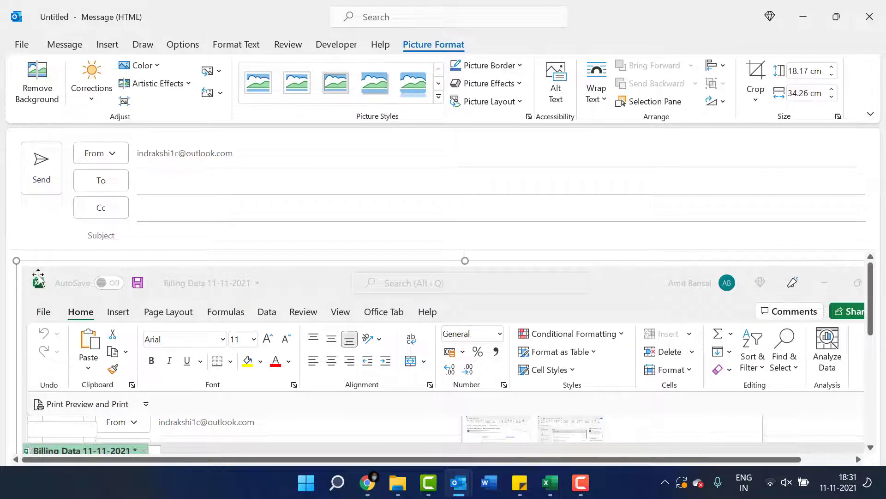
drag(17, 262, 429, 409)
scroll(443, 388, down, 3)
scroll(485, 367, down, 1)
scroll(508, 362, up, 2)
key(Delete)
click(107, 45)
click(461, 98)
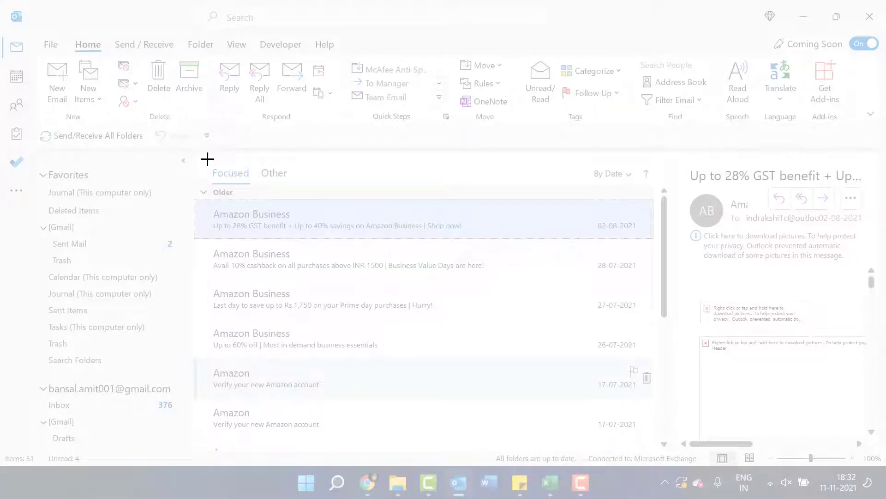
Step: Clip the top of the Focused inbox list, showing the Amazon Business messages, into the body
drag(207, 160, 584, 300)
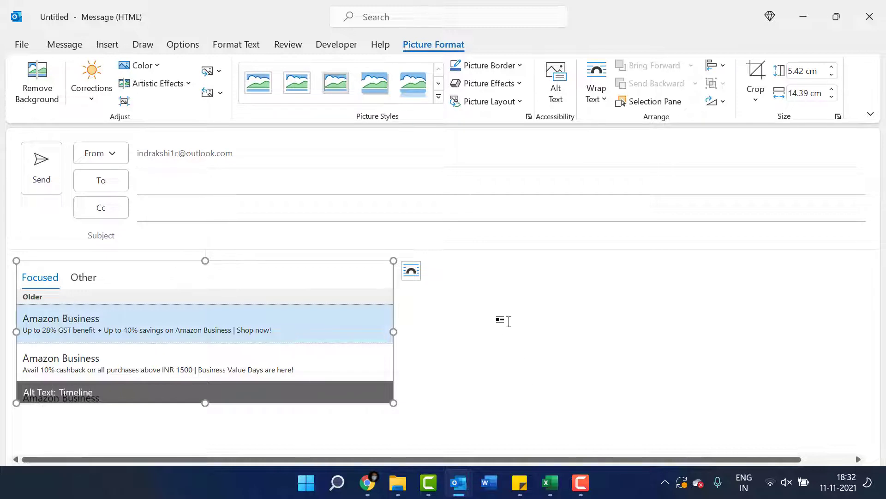
click(506, 316)
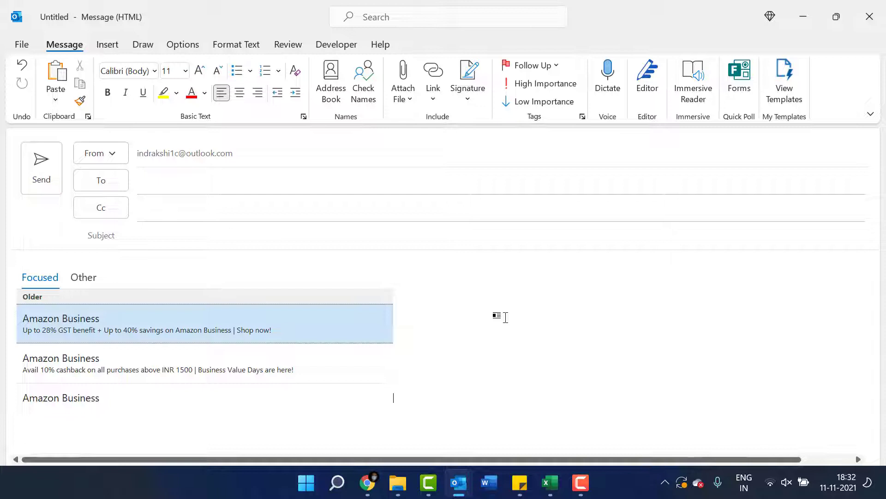